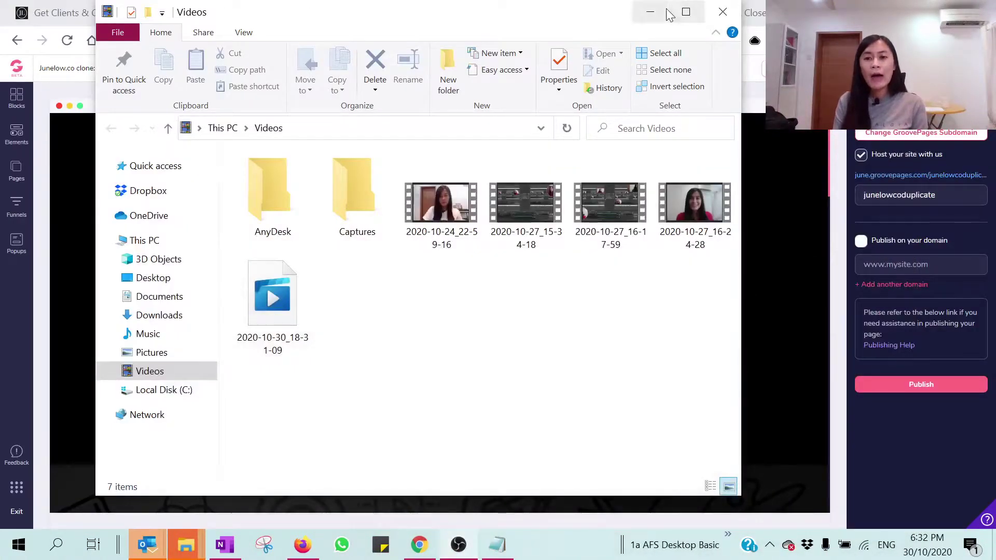
- Minimize the Videos folder window and close the old page-source tab
left_click(651, 11)
left_click(571, 12)
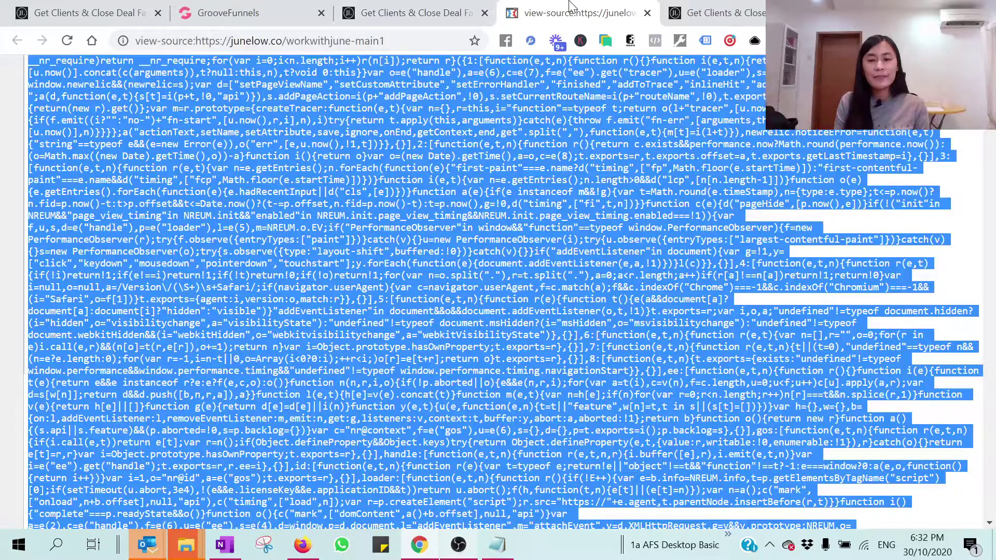
left_click(647, 14)
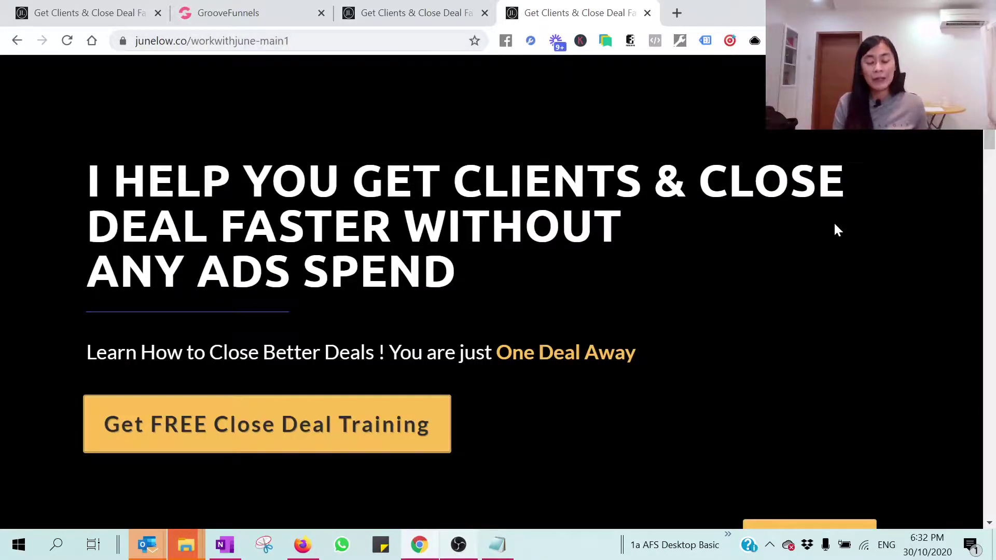
- Scroll through the junelow.co page, then go back to the GrooveFunnels welcome dashboard
scroll(837, 228, "down", 4)
scroll(840, 223, "down", 9)
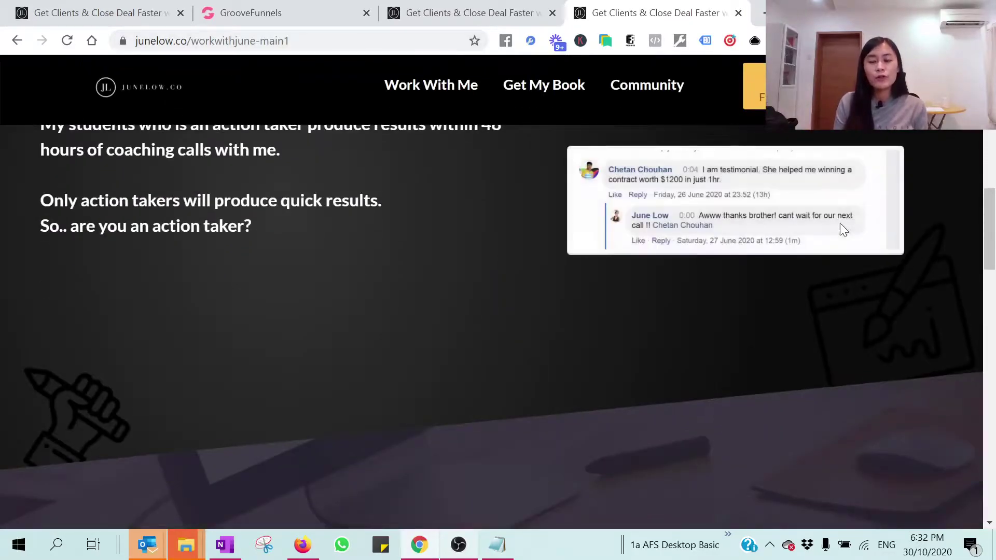
scroll(843, 230, "down", 12)
scroll(843, 230, "up", 6)
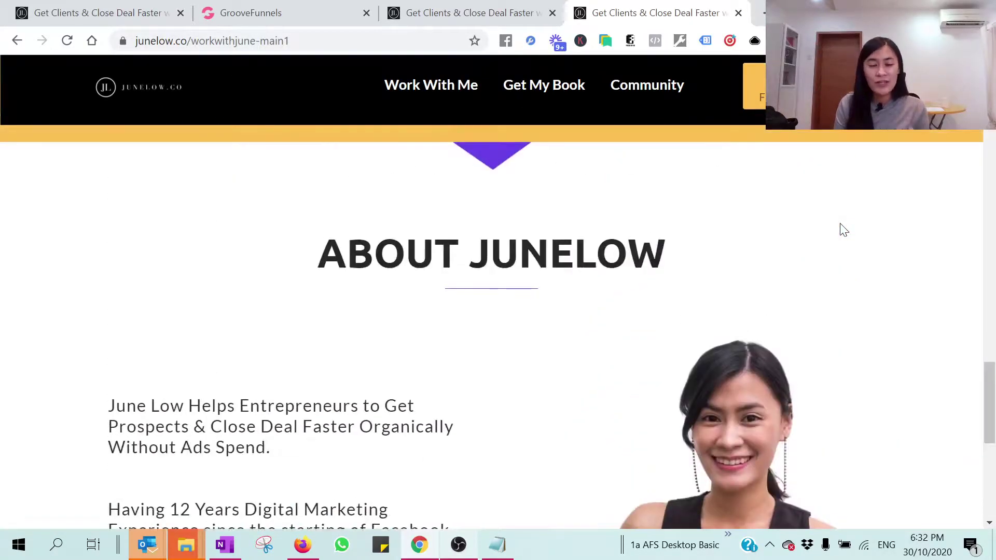
scroll(844, 230, "up", 15)
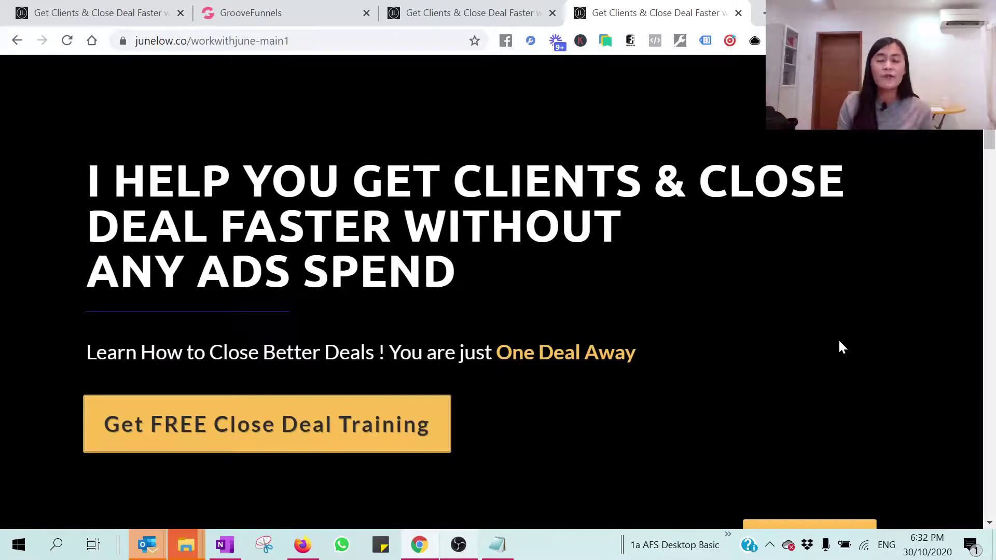
left_click(301, 7)
left_click(16, 72)
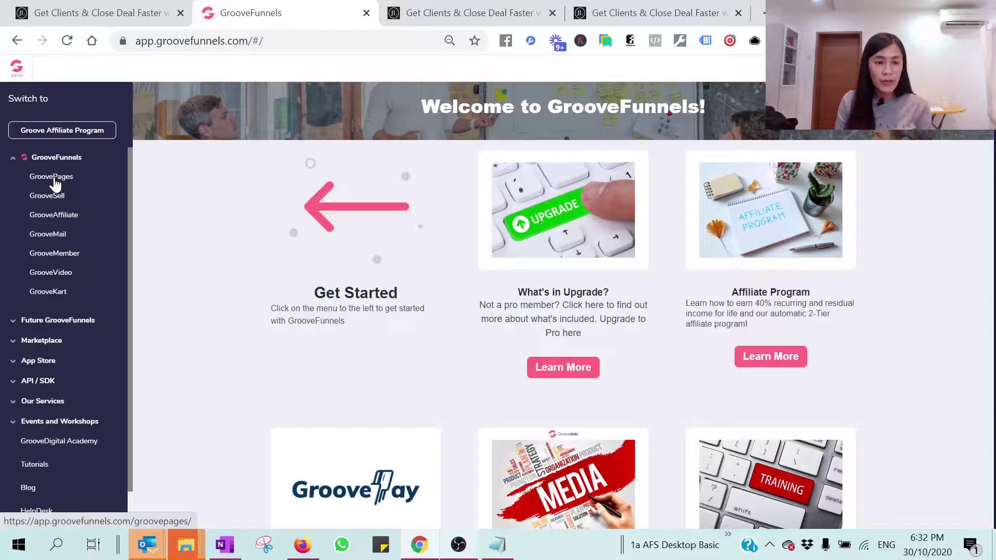
- Create a blank-template GroovePages site named 'junelow.co clone' and start building it
left_click(55, 183)
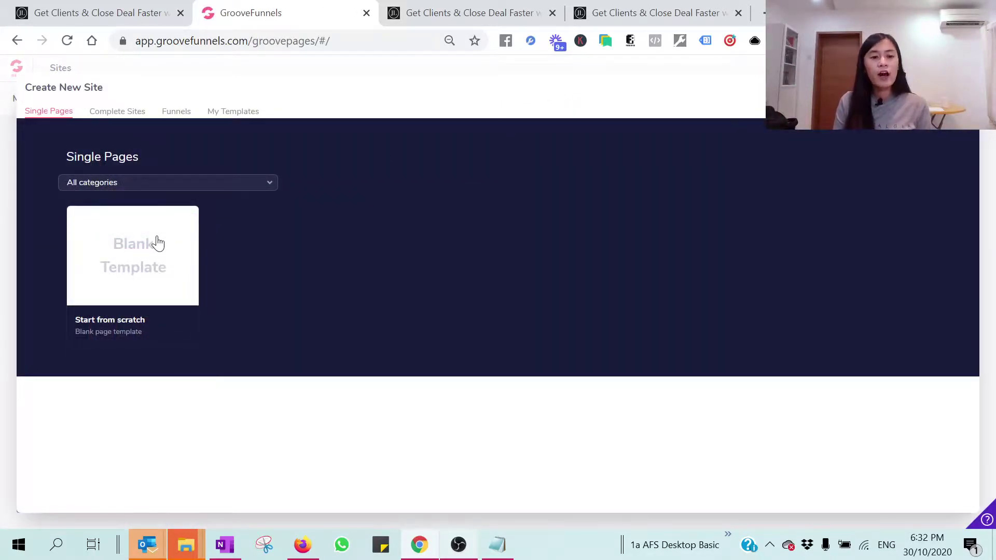
left_click(158, 243)
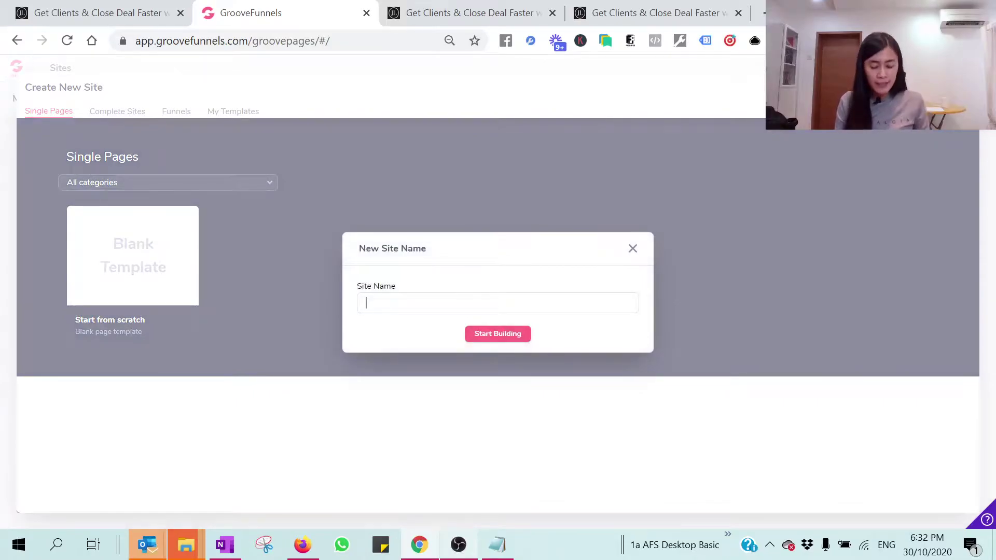
type("junelow.c")
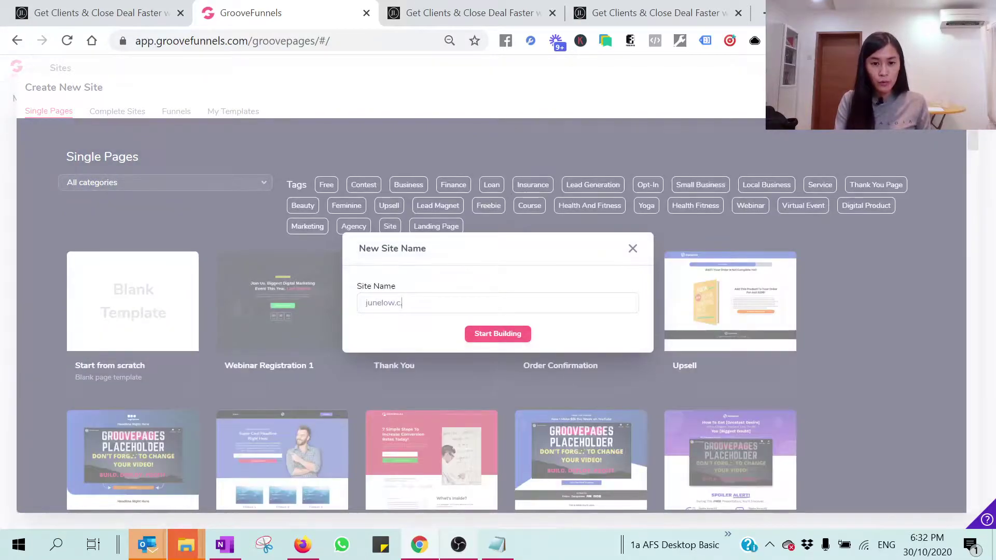
type("o clone")
left_click(491, 340)
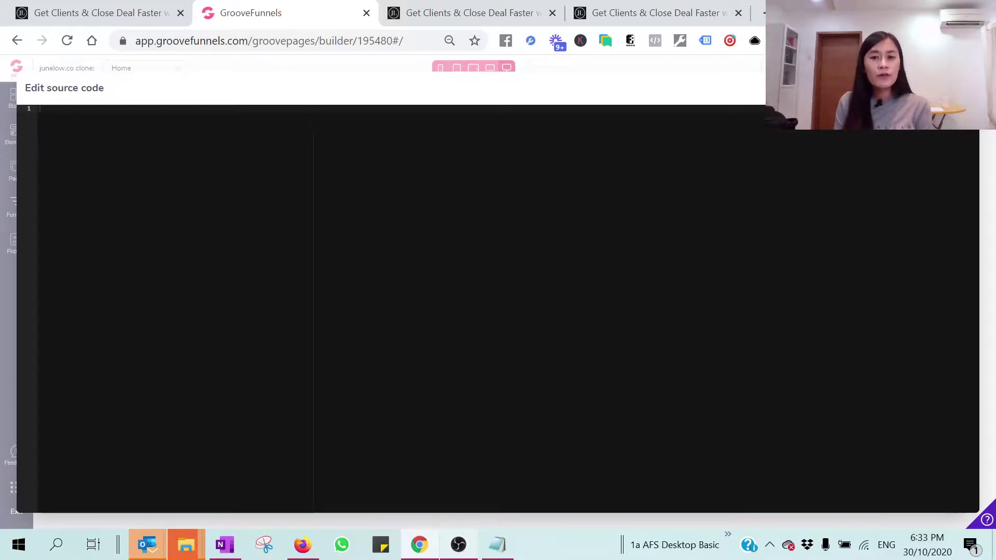
- Open the page source of junelow.co/workwithjune-main1 and copy all of it
left_click(668, 5)
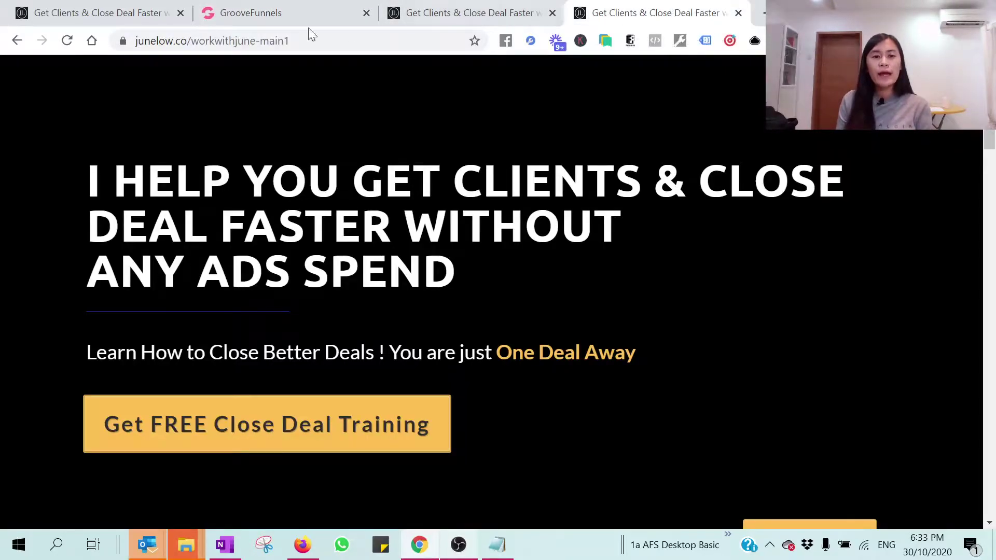
right_click(759, 314)
right_click(687, 319)
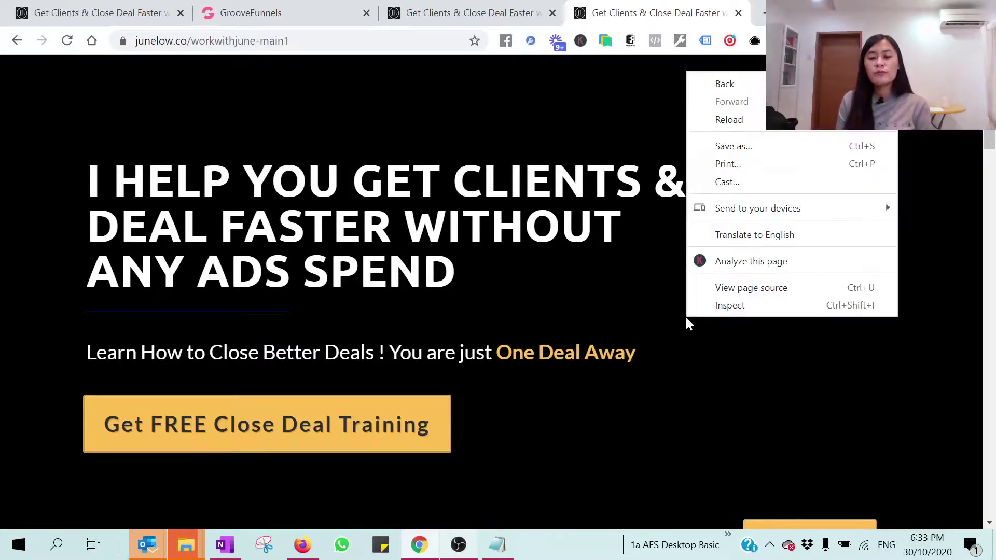
left_click(722, 290)
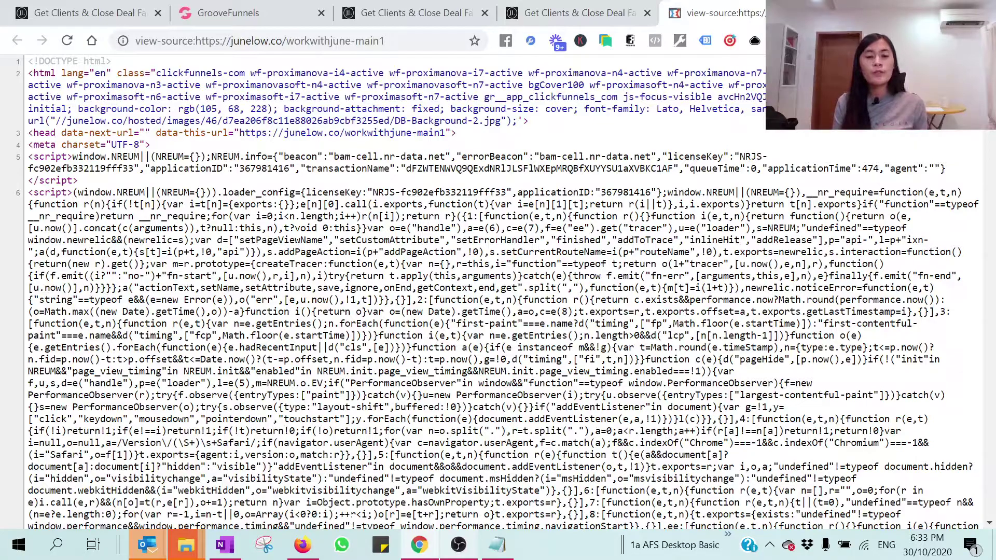
key("ctrl+a")
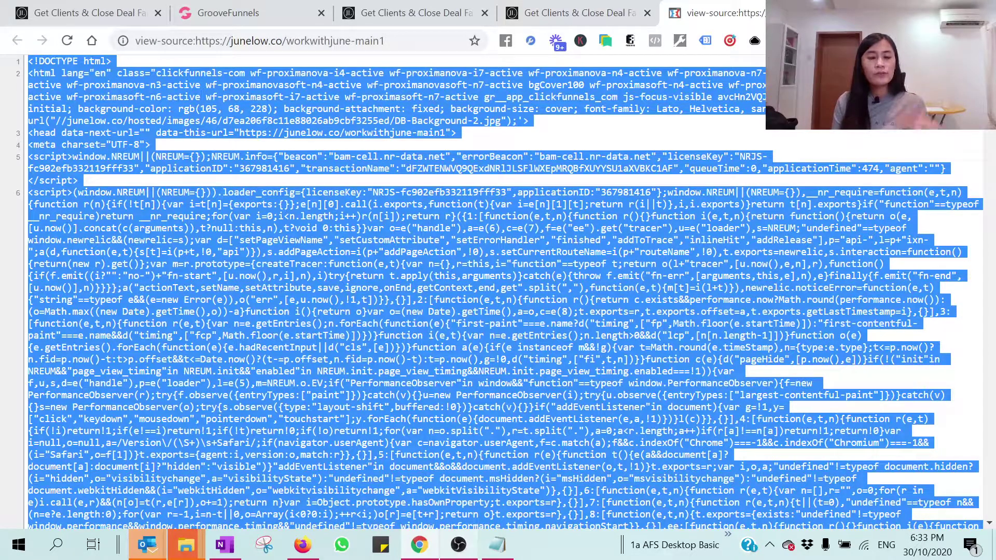
right_click(347, 227)
left_click(363, 235)
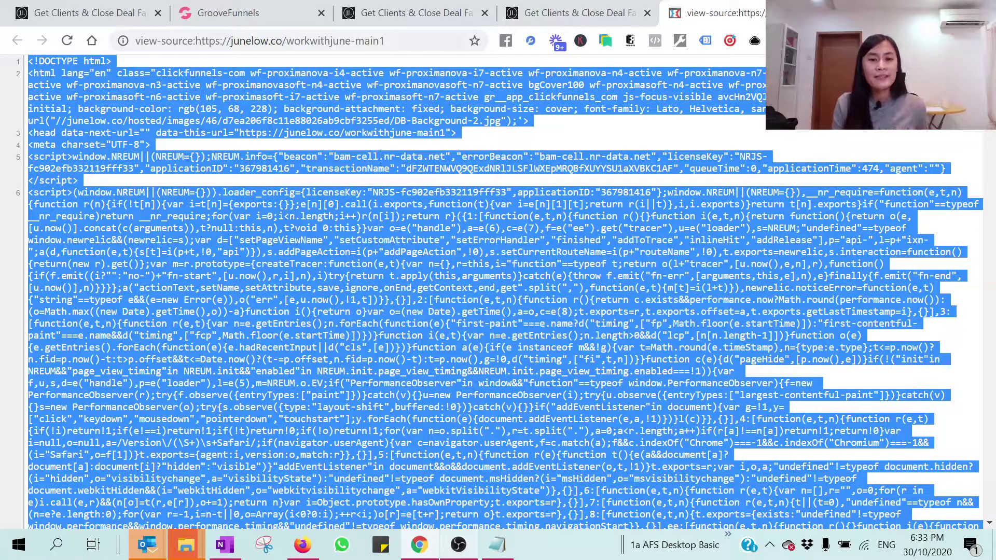
- Paste the copied junelow.co source into the empty GroovePages source editor
left_click(285, 17)
right_click(193, 159)
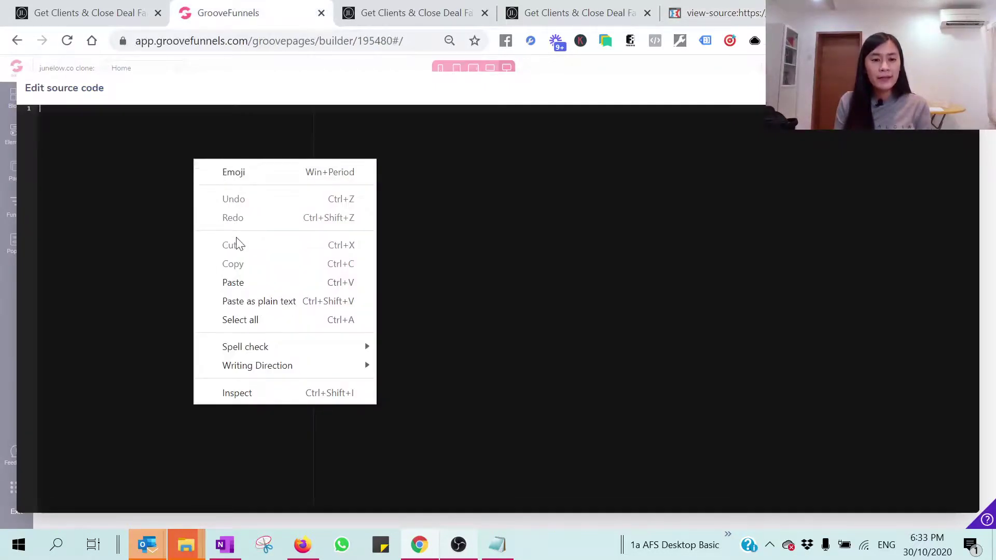
left_click(236, 280)
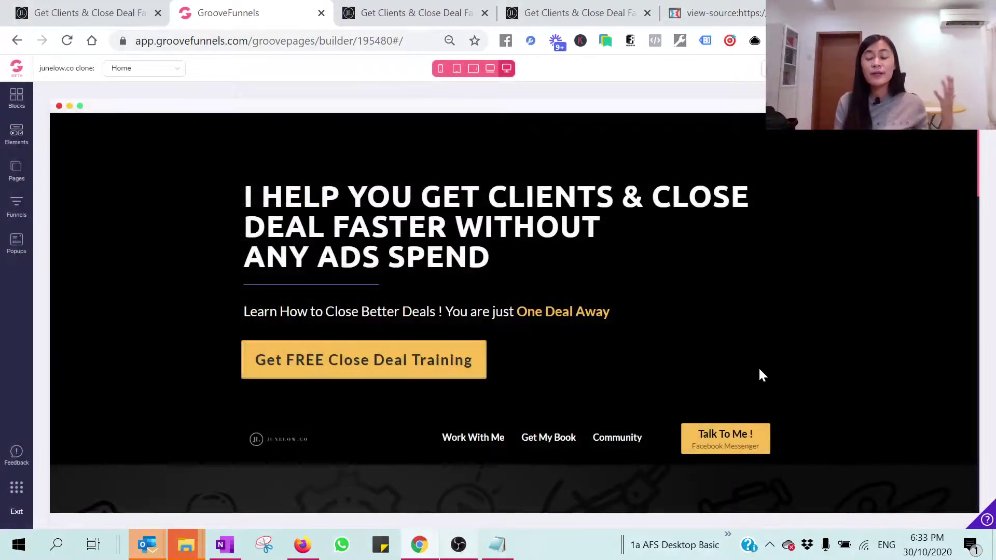
- Scroll the rendered clone page down to the footer and bring up the Publish settings
scroll(759, 368, "down", 3)
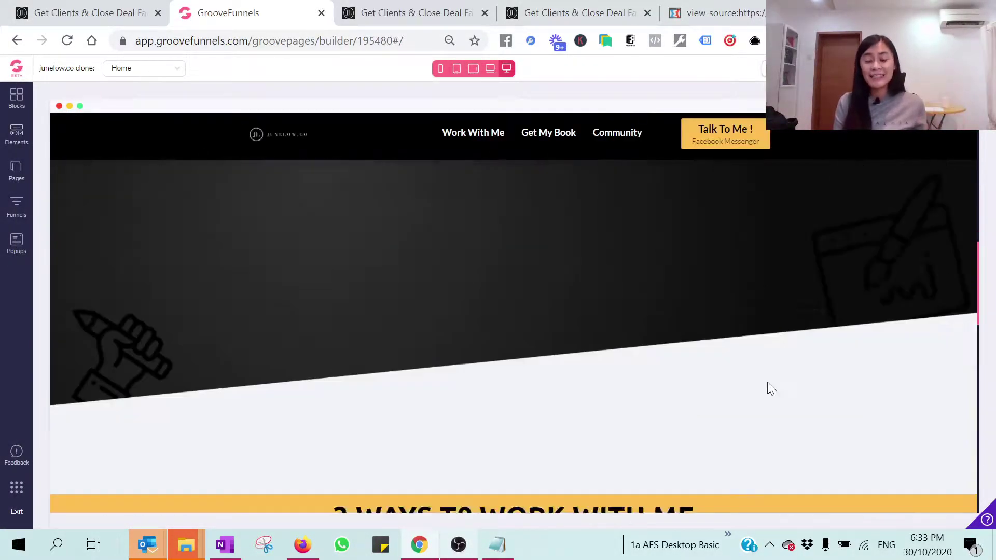
scroll(771, 388, "down", 1)
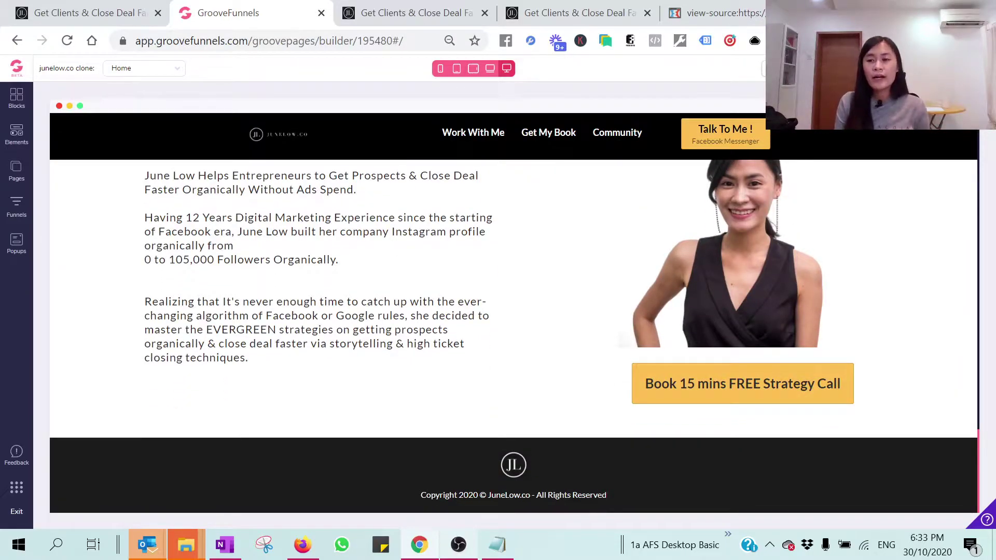
left_click(877, 68)
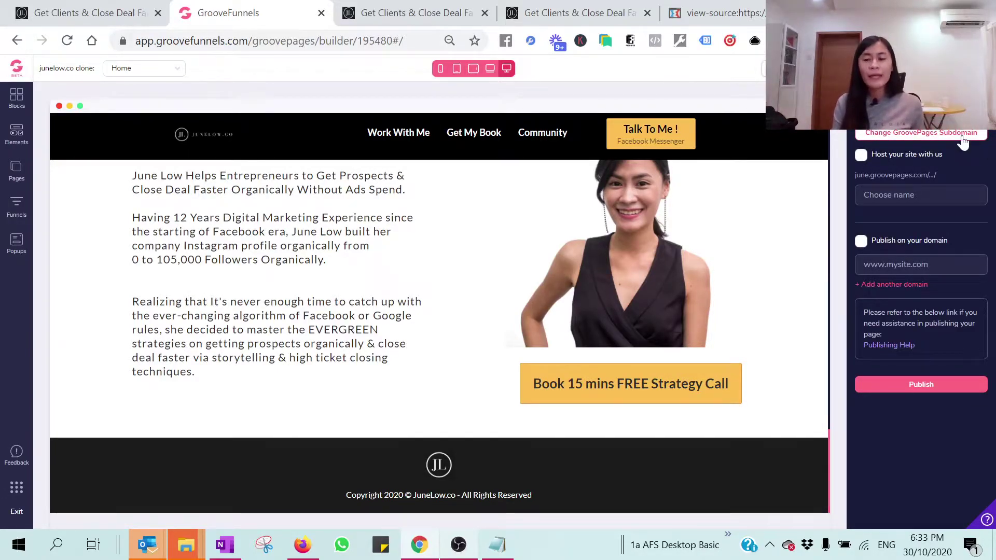
- Host the site as 'junelowclone' on groovepages.com, publish it, and open the live link
left_click(863, 155)
type("junelo")
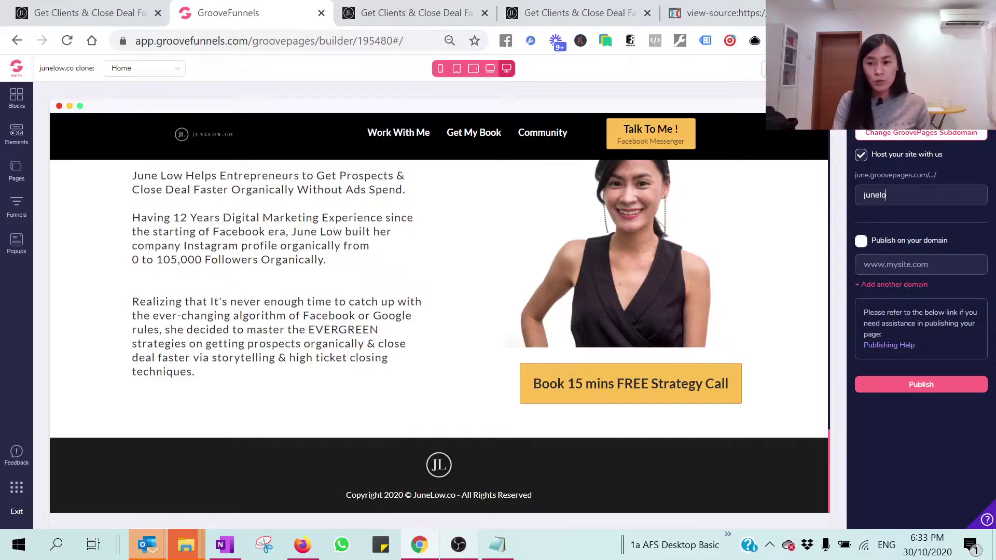
type("wclone")
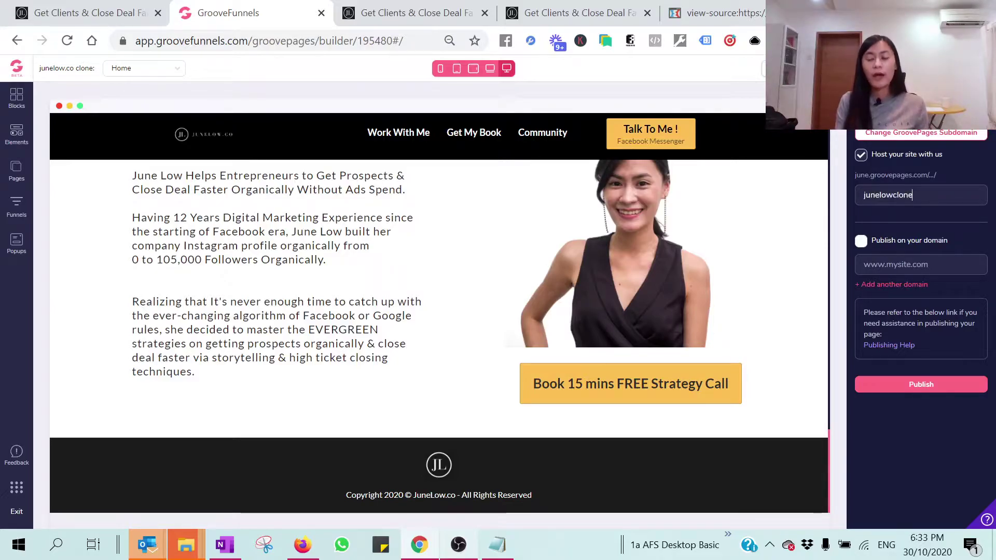
left_click(928, 386)
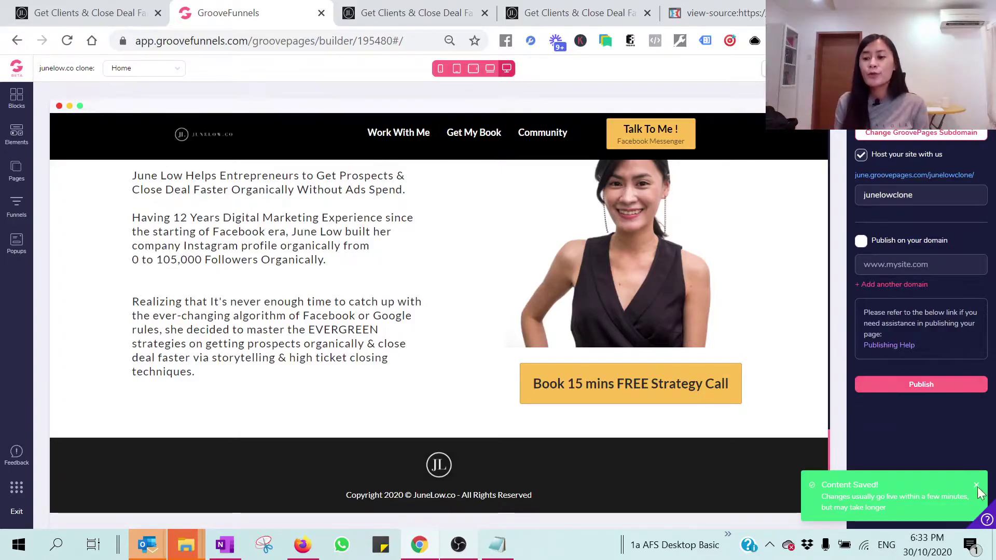
left_click(875, 175)
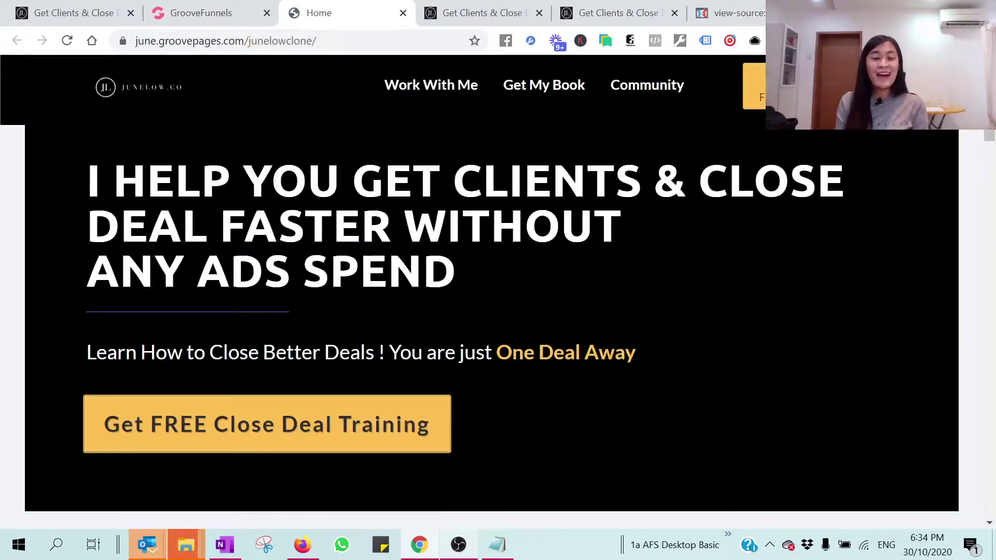
- Compare the clone with the original page and check that Talk To Me opens Messenger
left_click(652, 8)
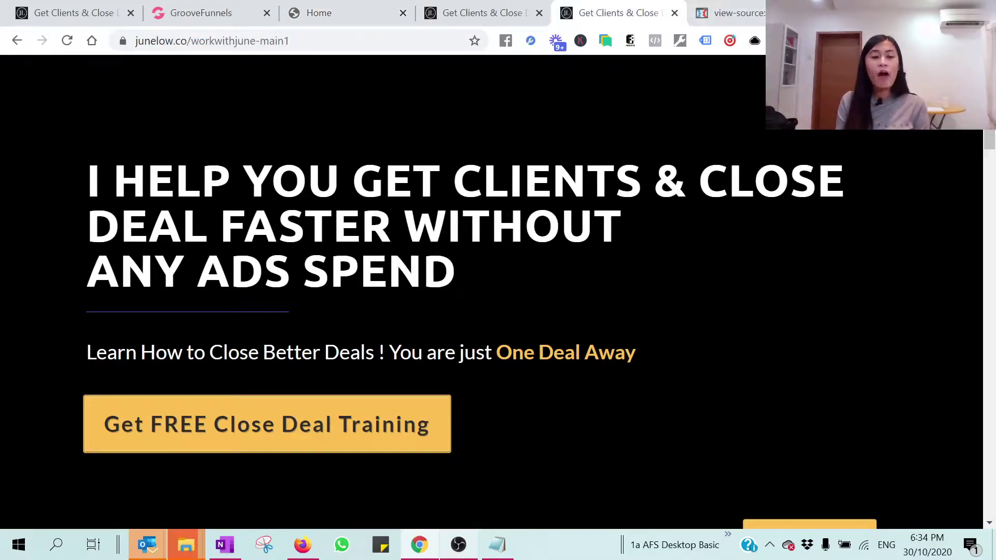
left_click(358, 7)
scroll(511, 311, "down", 6)
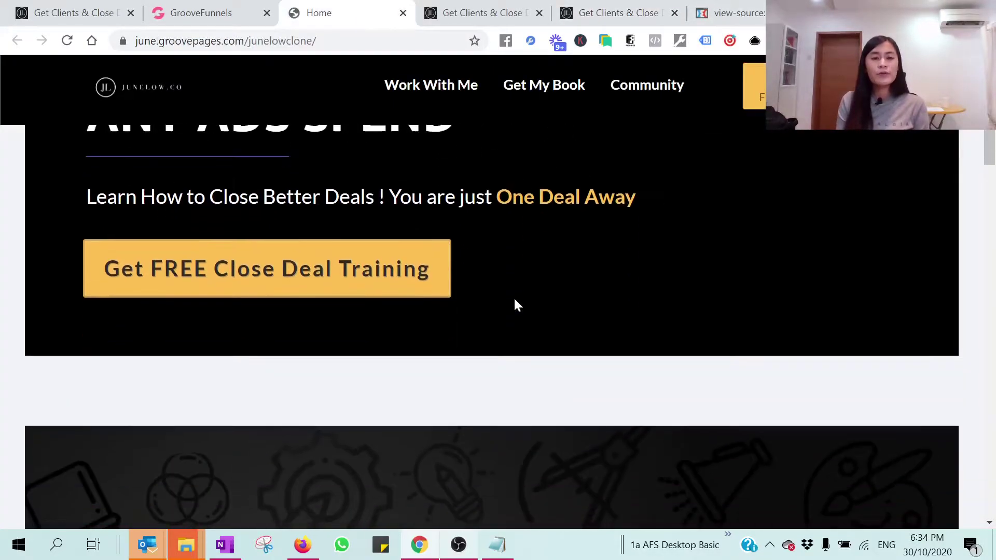
scroll(525, 285, "down", 2)
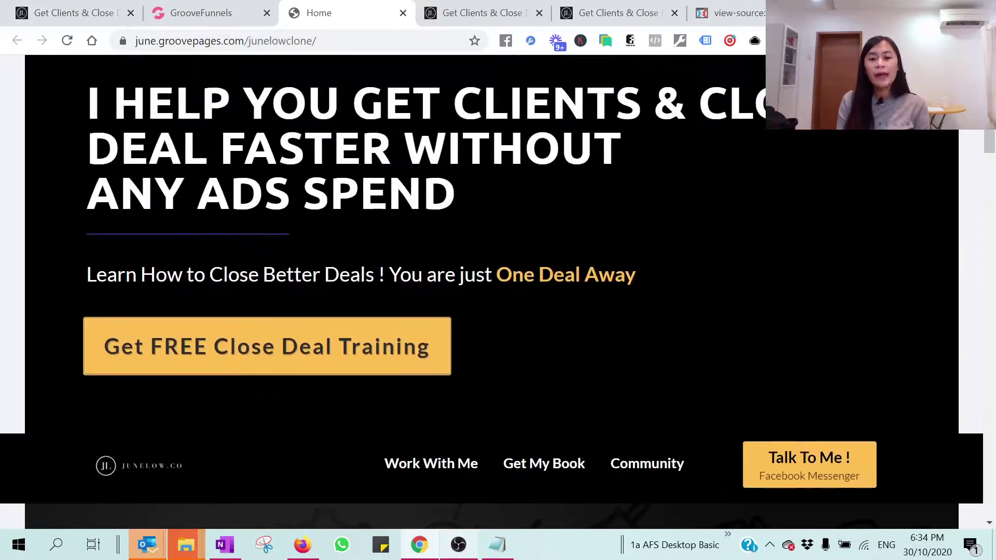
left_click(736, 356)
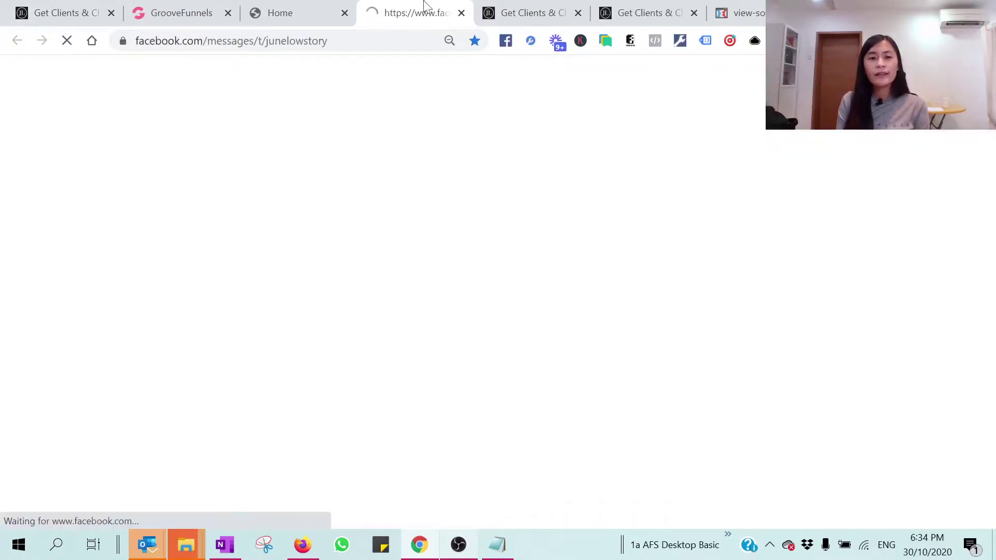
- Check that the clone's Hit Me Up link opens Facebook, then return to the builder
left_click(325, 6)
scroll(544, 242, "down", 12)
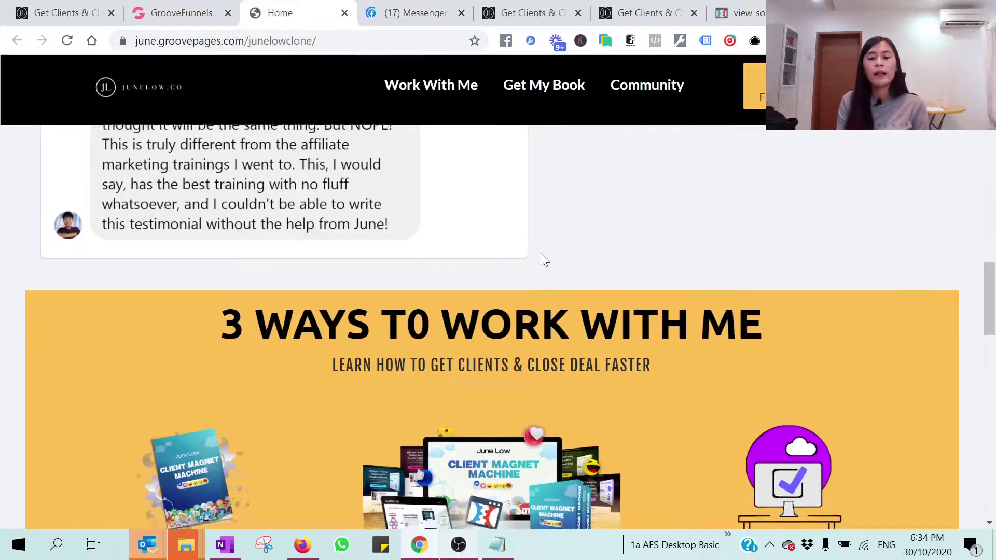
scroll(544, 260, "down", 7)
left_click(487, 307)
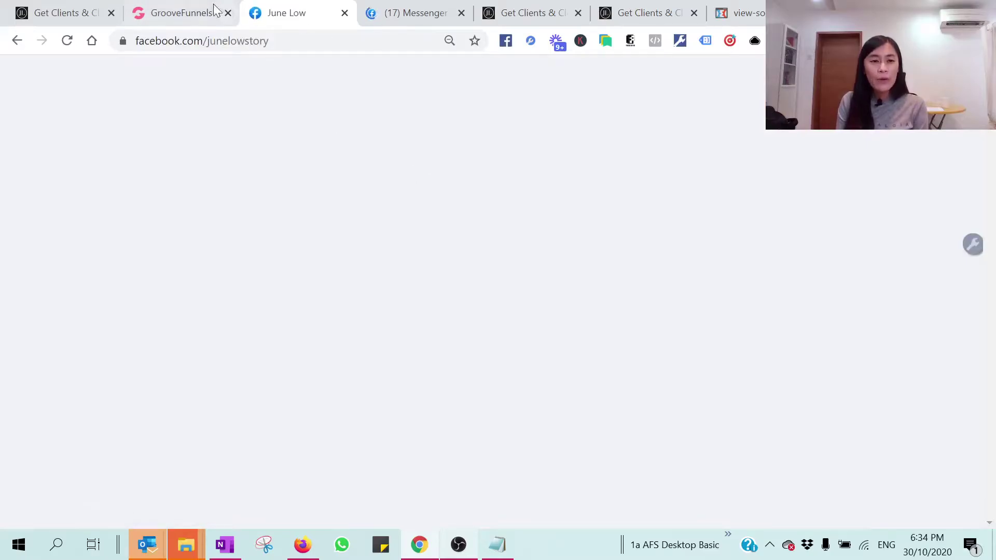
left_click(215, 8)
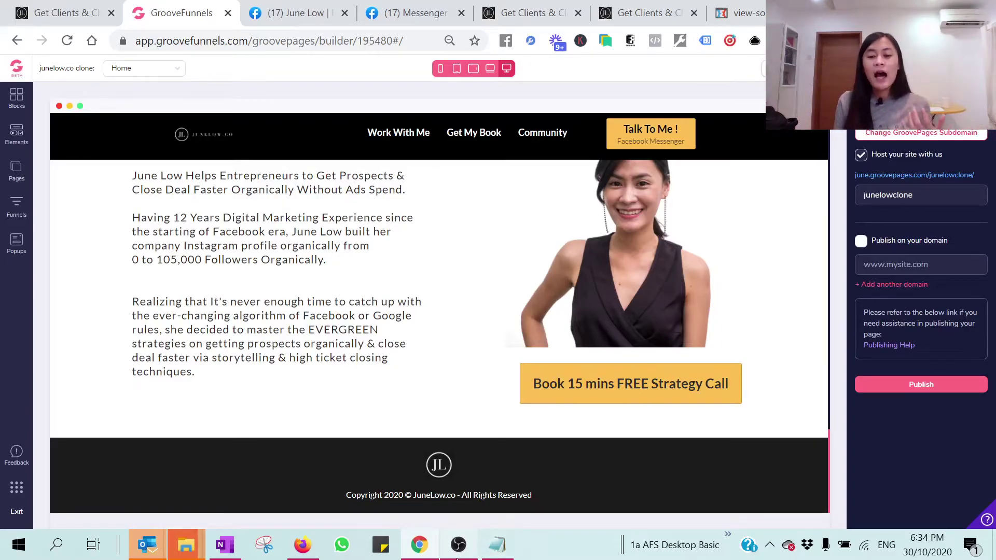
left_click(459, 552)
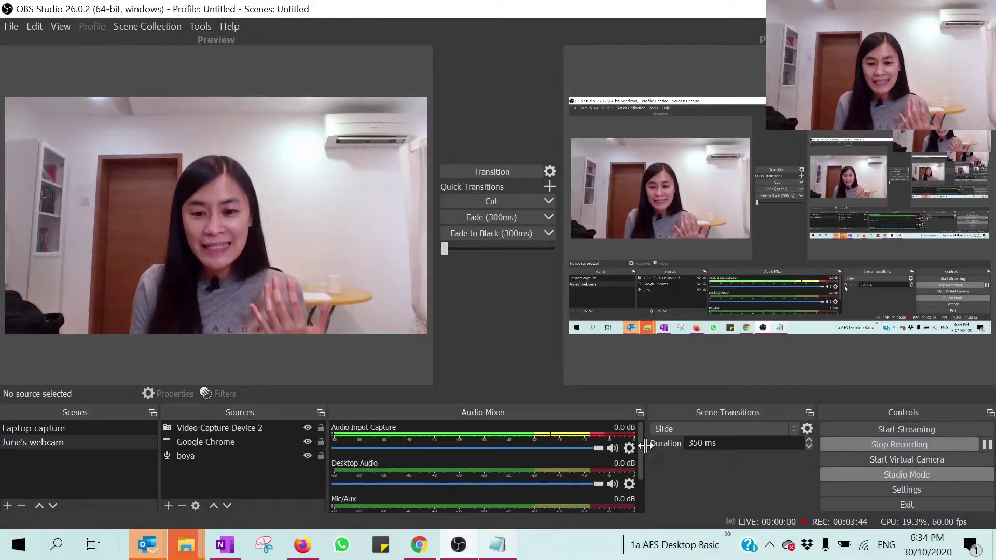